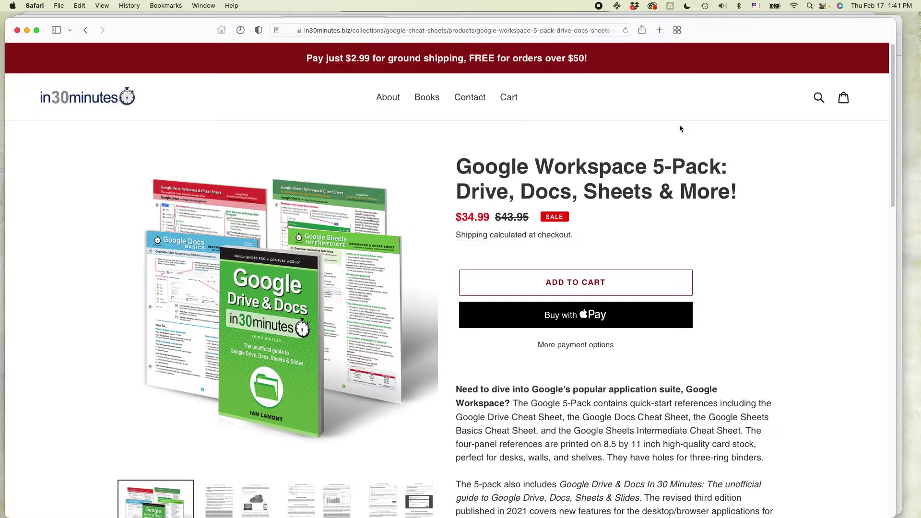
Switch from Safari to the Firefox window showing the Gmail inbox.
key(super+Tab)
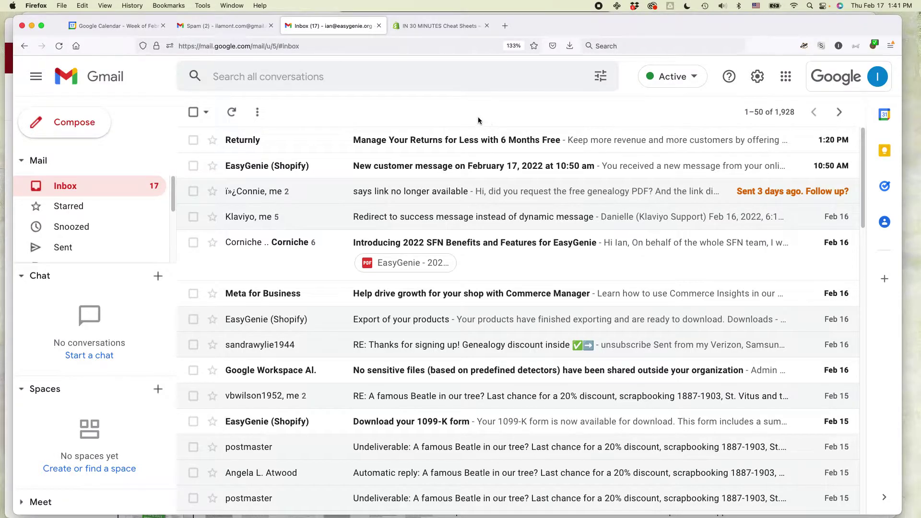
Open Gmail's full settings on the General tab via the gear's 'See all settings'.
click(759, 78)
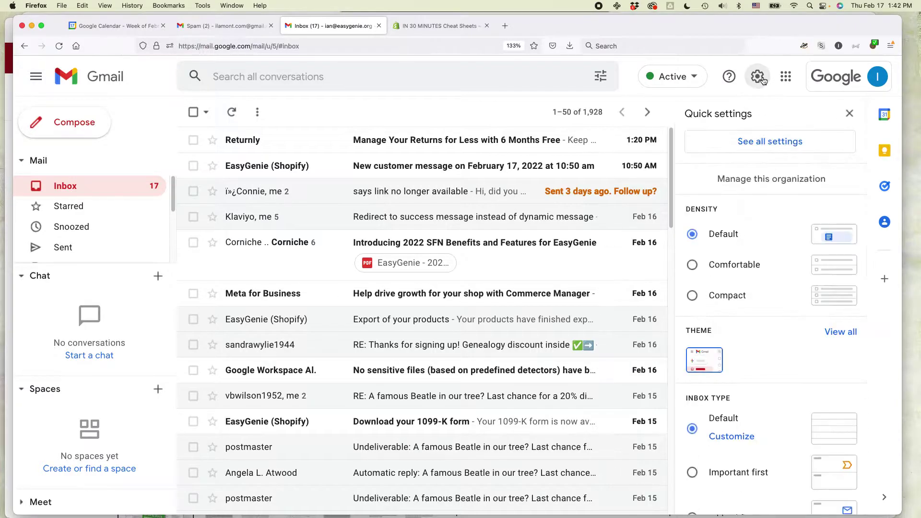
click(823, 148)
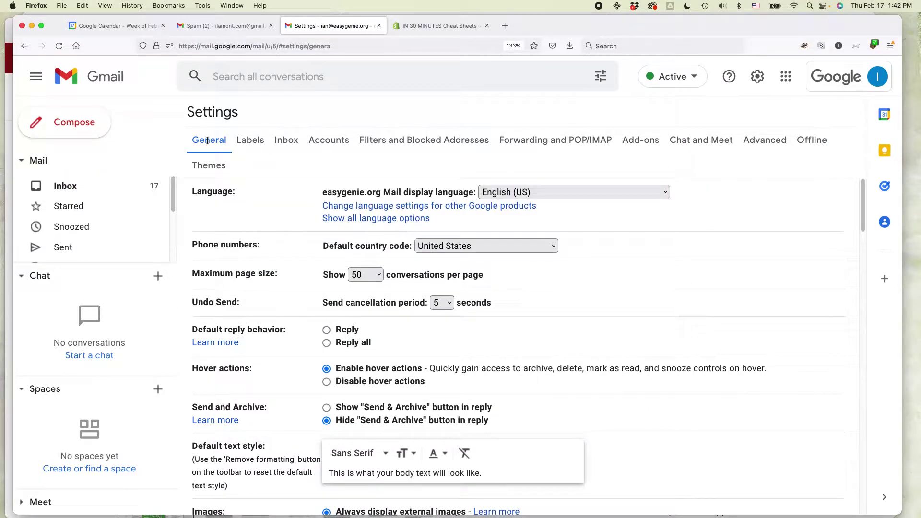
Highlight the Undo Send label, set a 30-second cancellation period, and save changes.
click(200, 302)
drag(200, 302, 243, 303)
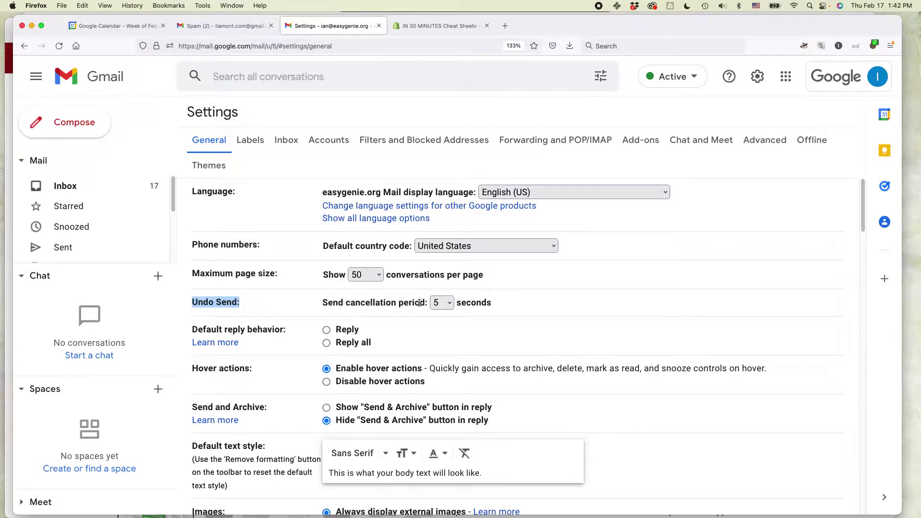
click(449, 306)
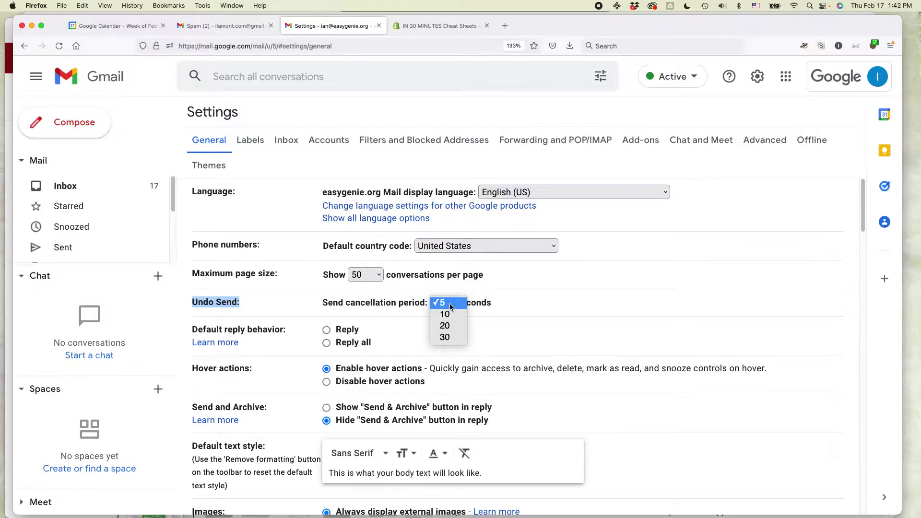
click(454, 338)
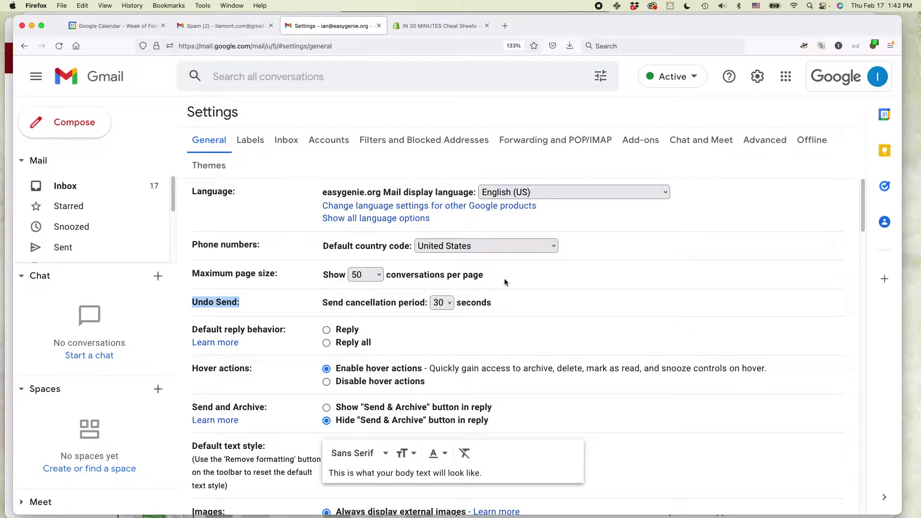
scroll(504, 279, down, 10)
scroll(506, 276, down, 10)
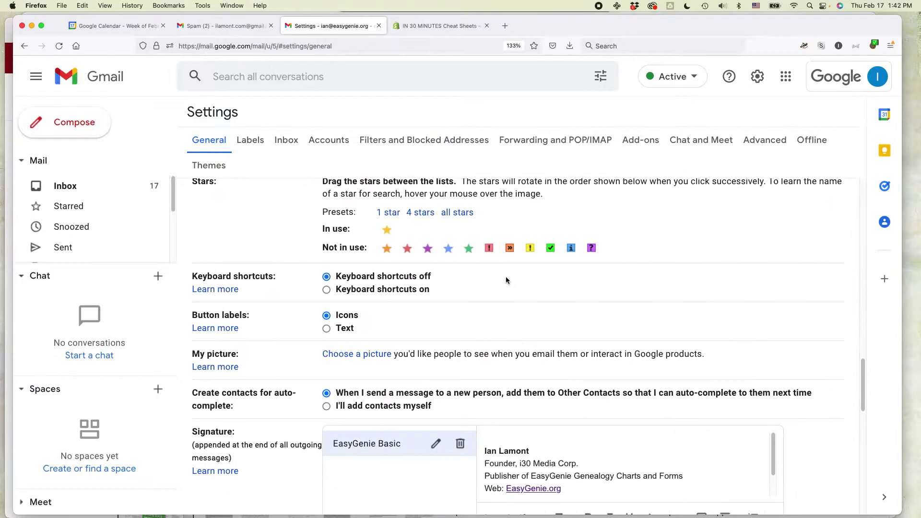
scroll(506, 276, down, 5)
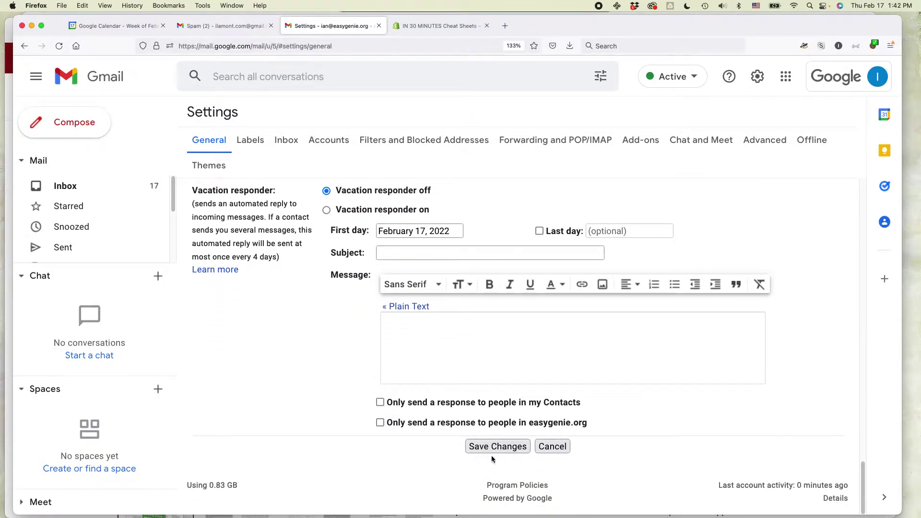
click(495, 446)
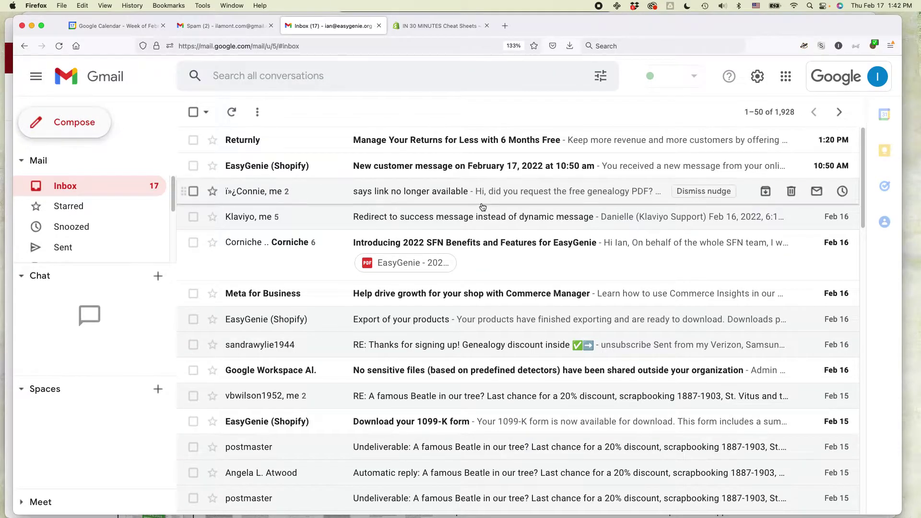
Start a new message to the in30minutes.com contact, closing the duplicate compose window.
click(69, 119)
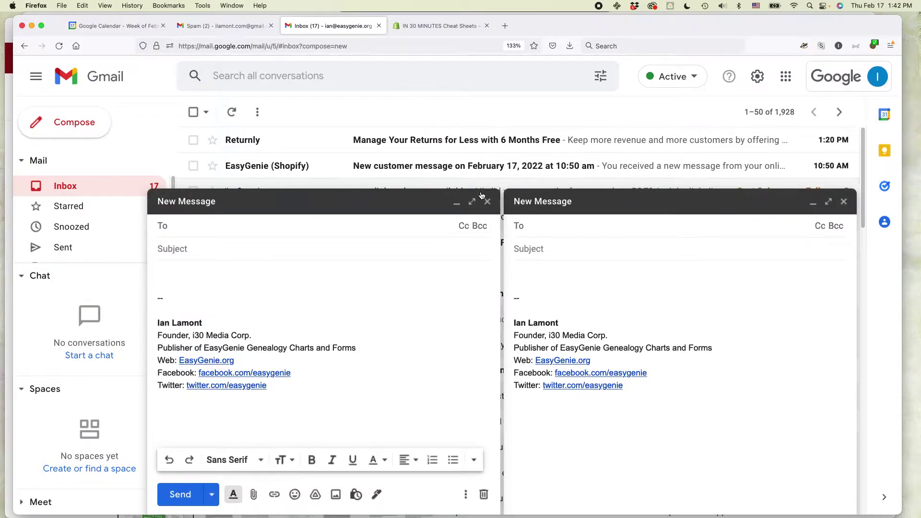
click(487, 201)
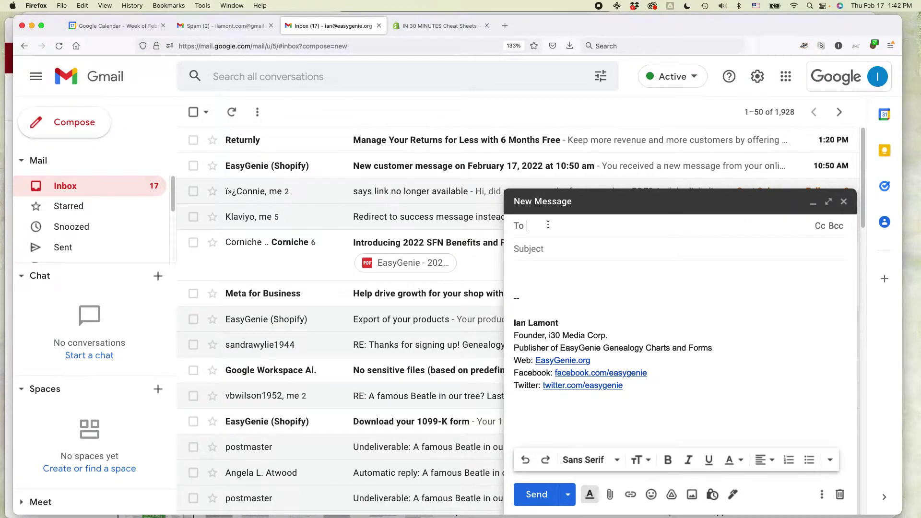
text(ian)
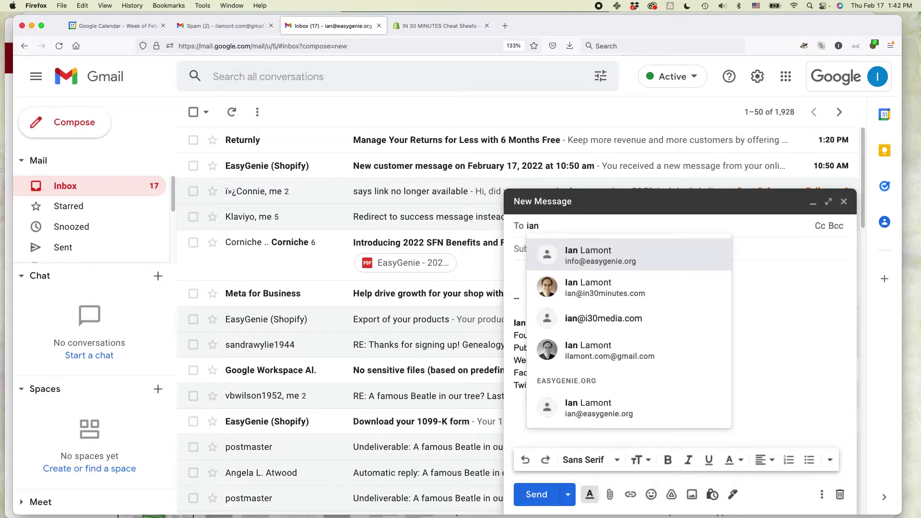
key(Down)
key(Return)
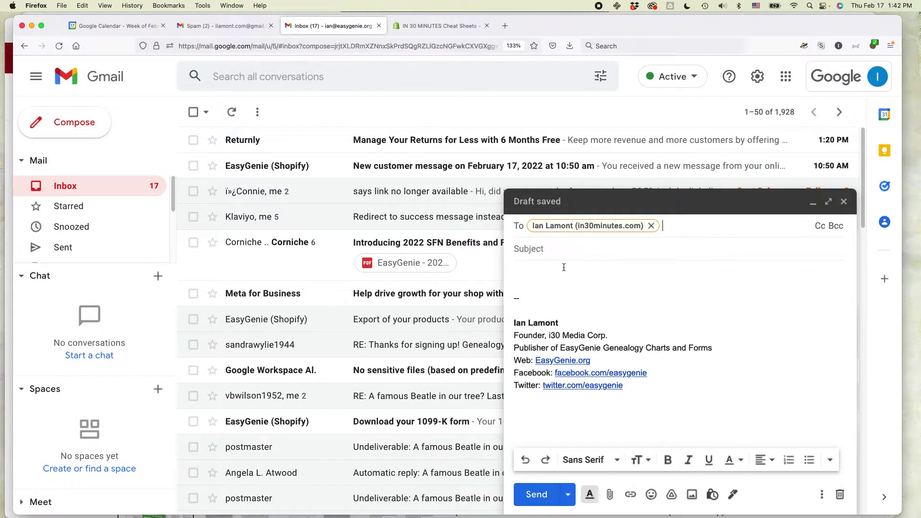
Enter the subject 'Test' and delete the signature from the message body.
click(556, 250)
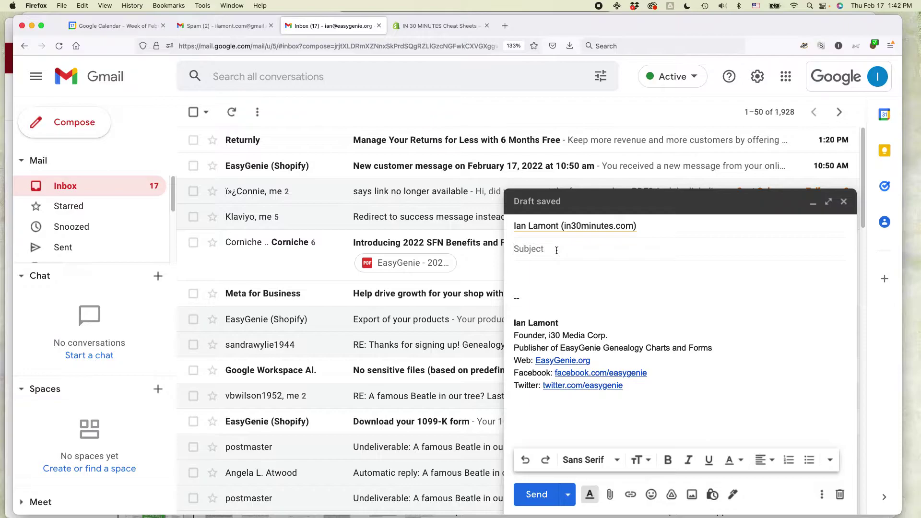
text(Test)
click(559, 288)
key(ctrl+a)
key(BackSpace)
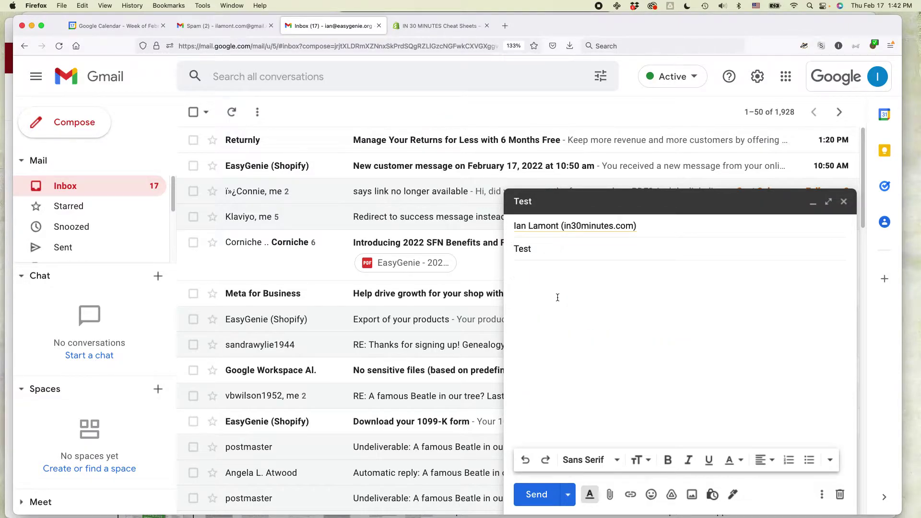
Send the Test email, undo it, add a line about meeting tomorrow, and resend.
click(535, 494)
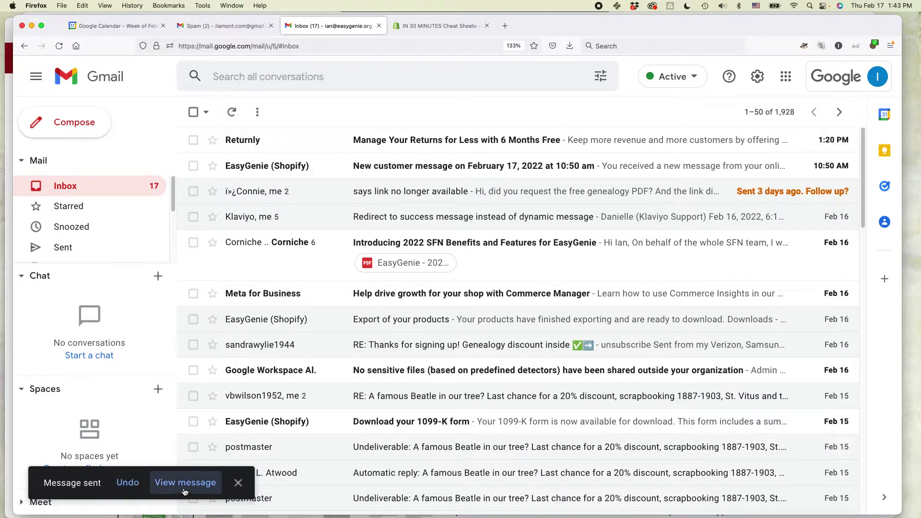
click(127, 482)
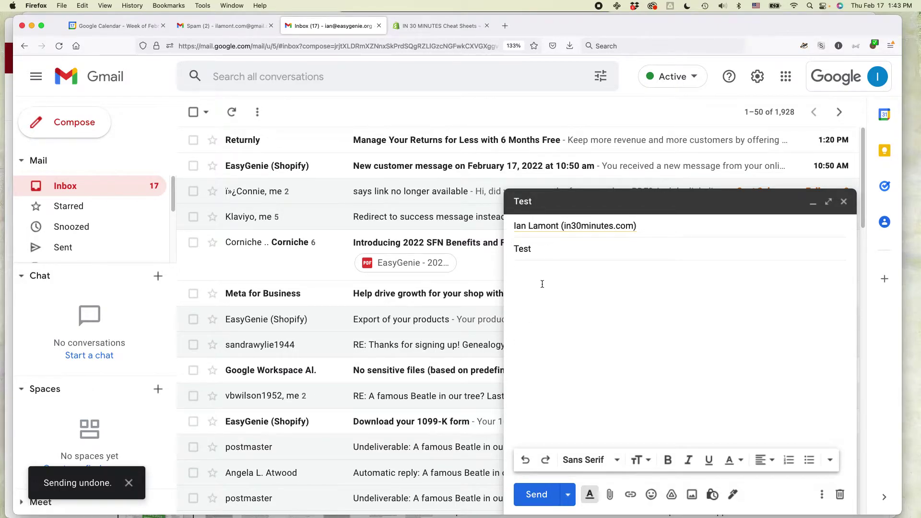
text(Forgot to say w)
text(e are meet)
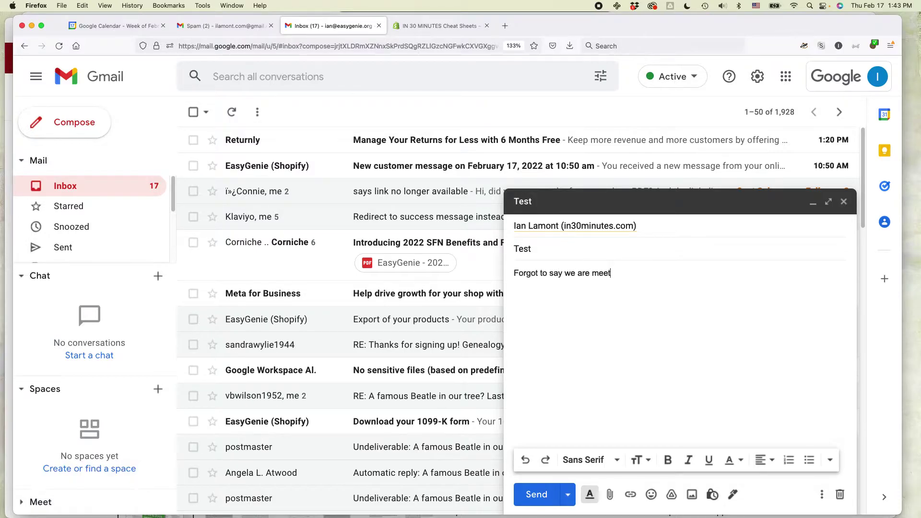
text(ing tomorrow.)
click(537, 494)
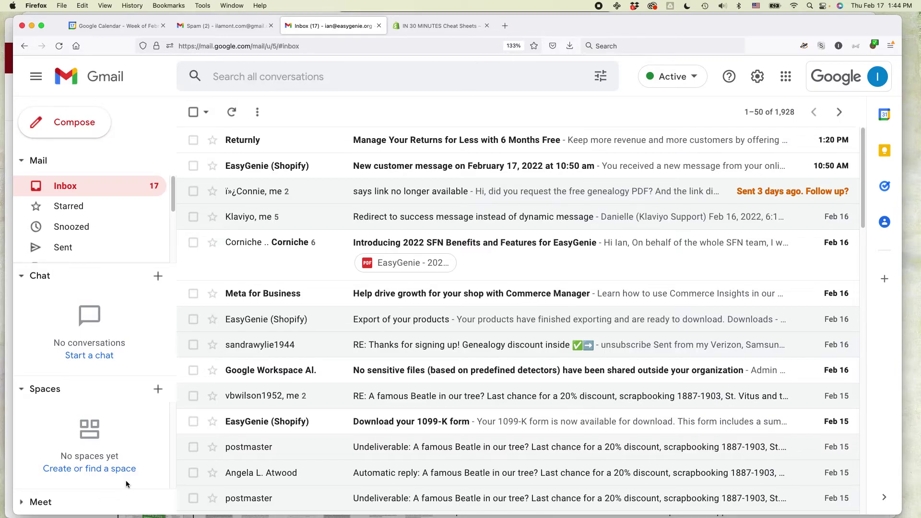
Switch back to Safari showing the in30minutes product page.
key(super+Tab)
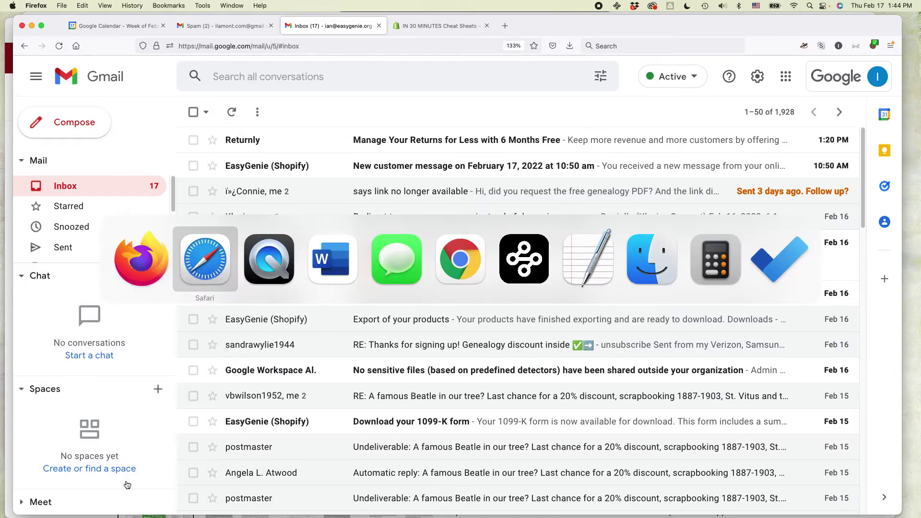